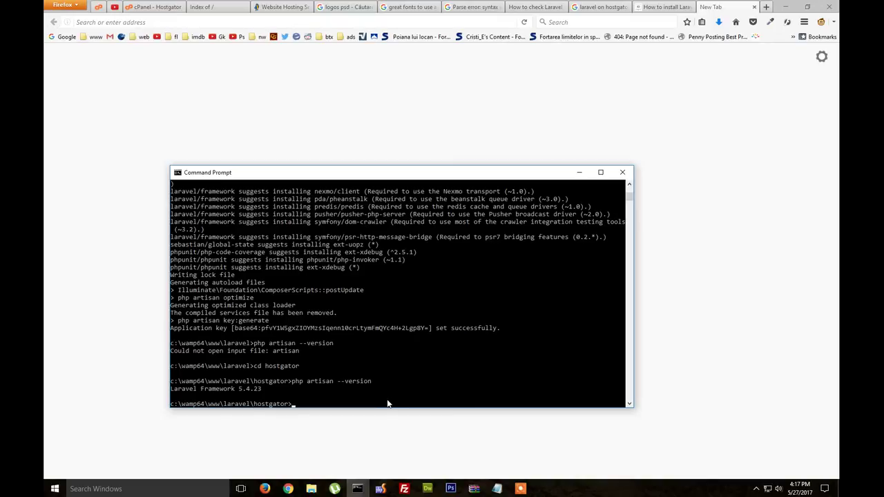
Open the C:\wamp64\www\laravel folder in File Explorer to review the existing project folders
click(311, 489)
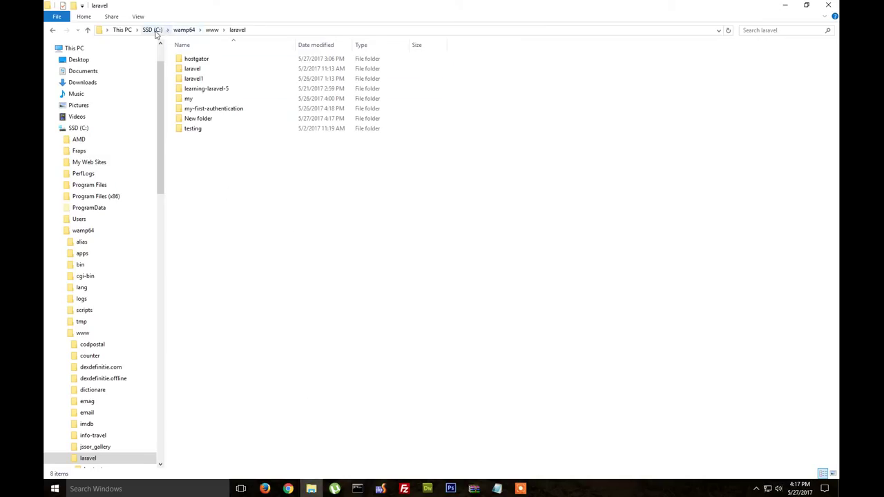
click(213, 30)
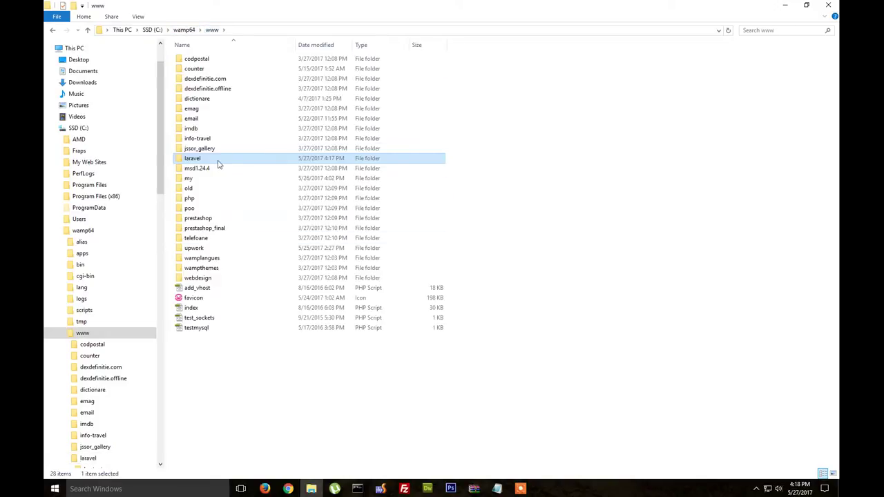
double_click(218, 164)
drag(237, 196, 305, 266)
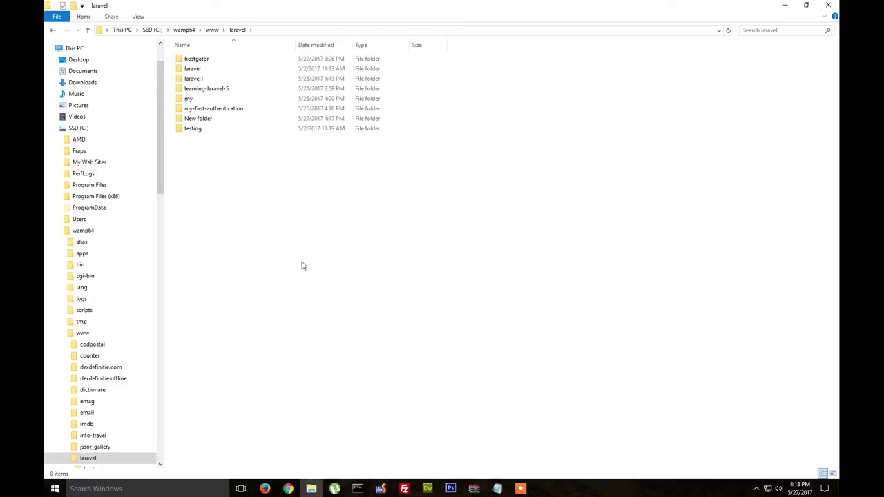
In Command Prompt, go to the root of drive C and change the working directory to wamp64/www and its laravel subfolder
click(265, 489)
click(358, 489)
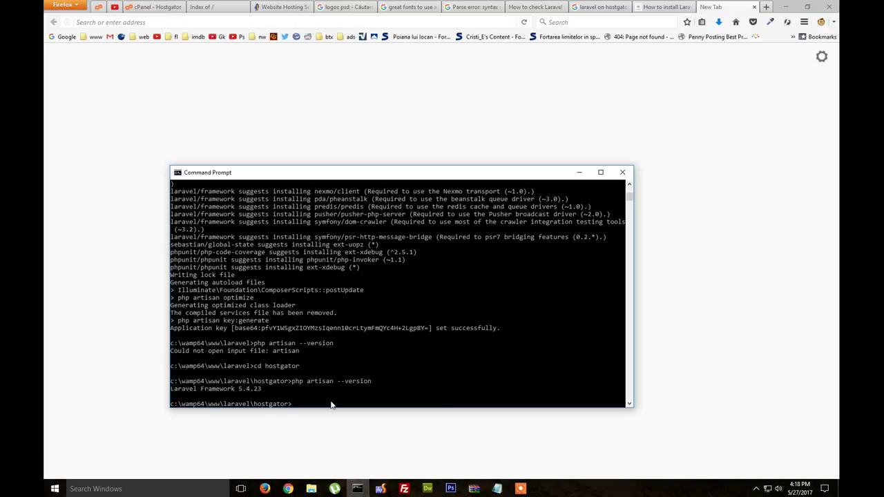
text(cd)
text(c:\)
key(Return)
text(cd wa)
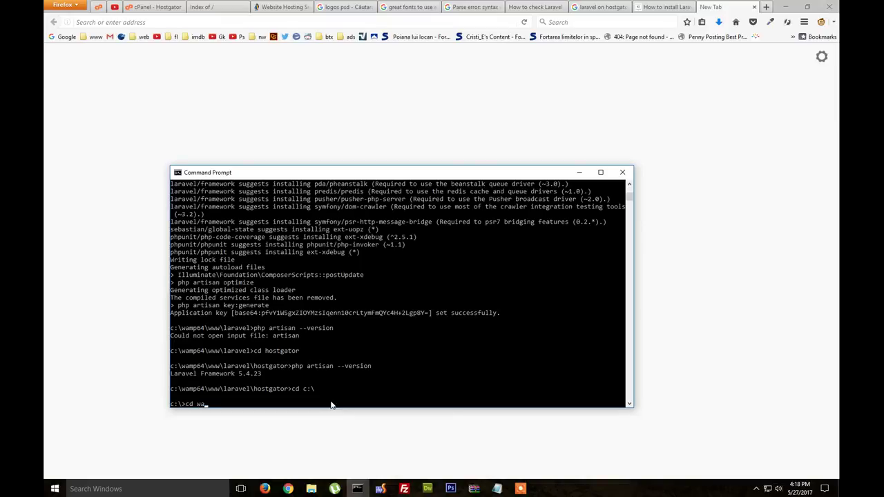
text(mp64/www)
key(Return)
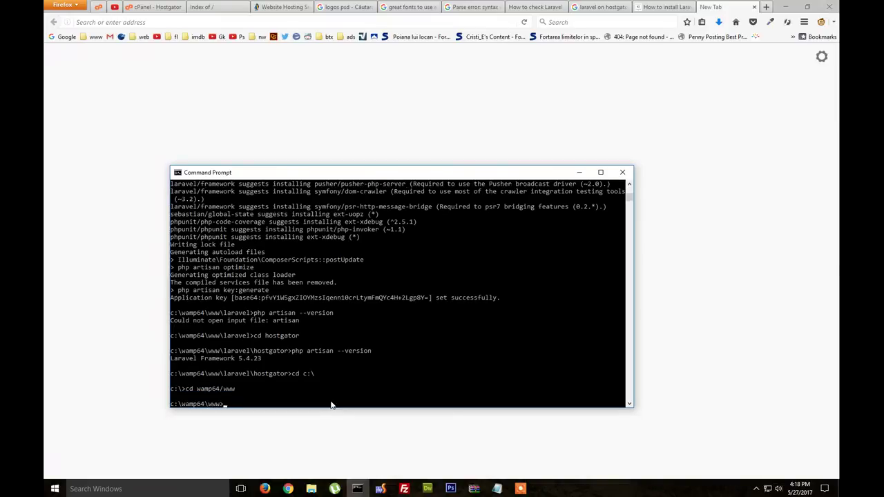
text(cd laravel)
key(Return)
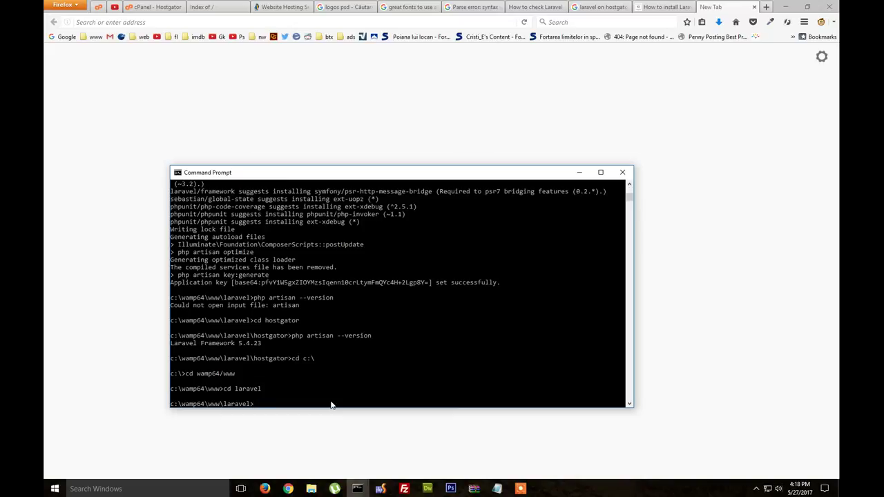
Create a laravel/laravel project named webhost with Composer and open its folder in File Explorer
text(composer create-project laravel/laravel)
text(web)
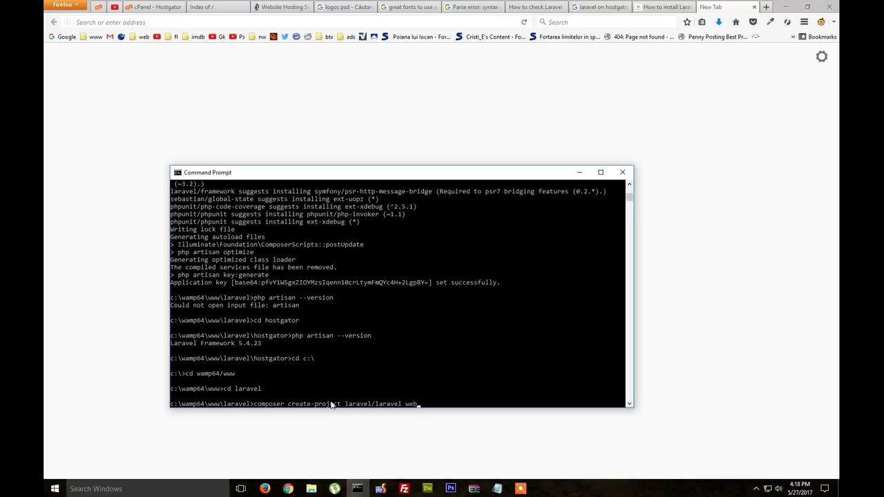
text(host)
key(Return)
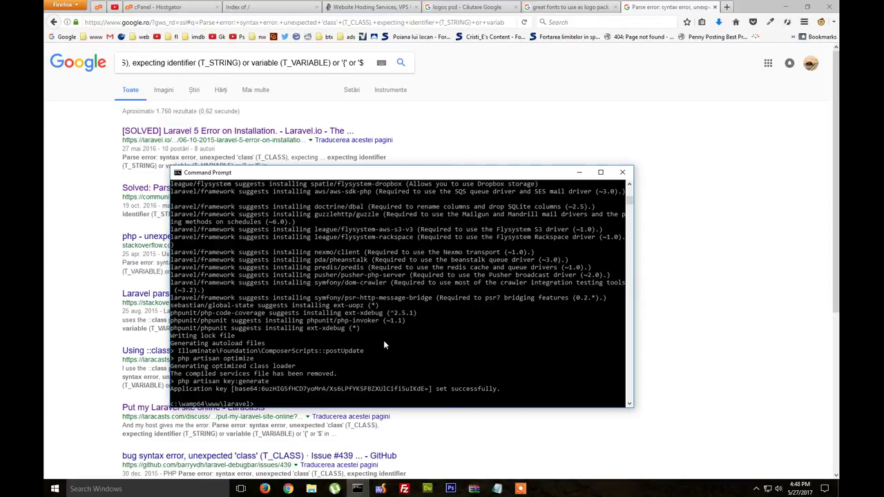
click(311, 489)
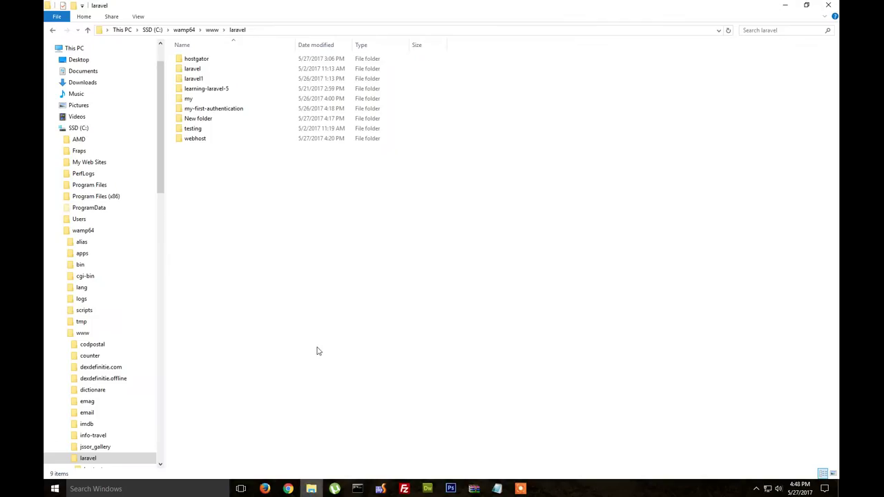
double_click(216, 143)
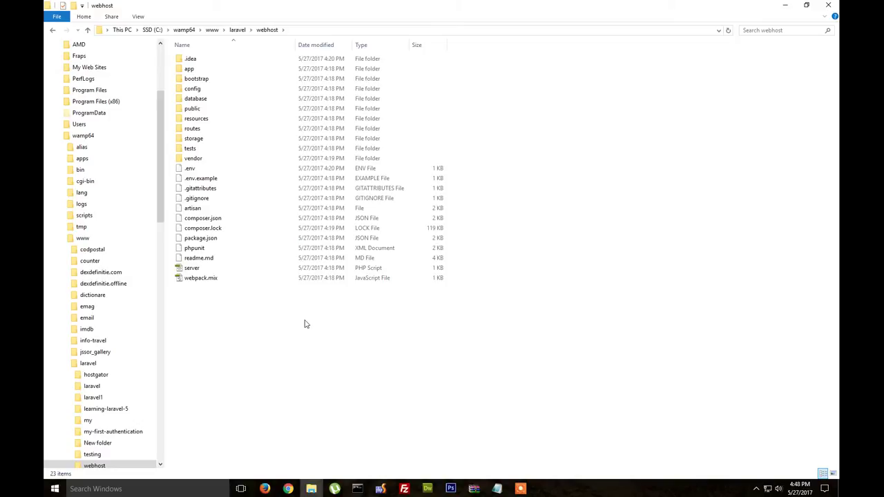
click(381, 490)
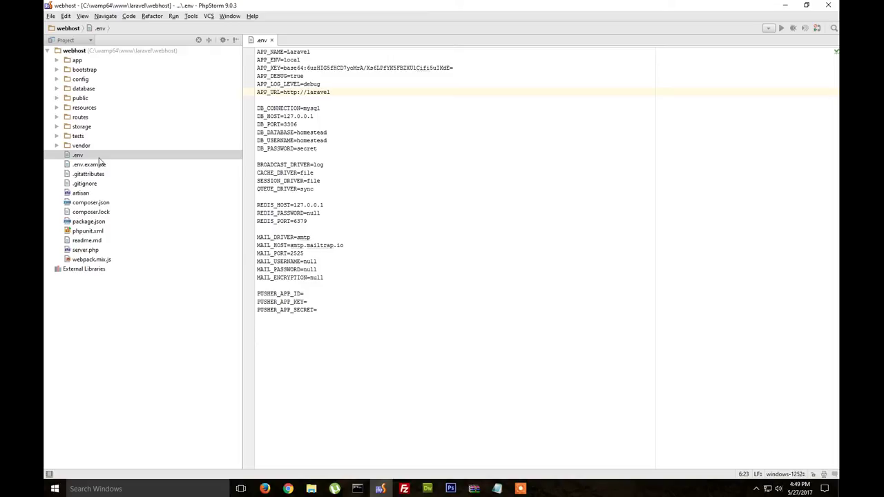
click(253, 19)
click(254, 19)
click(255, 17)
click(254, 17)
click(321, 94)
drag(284, 93, 331, 93)
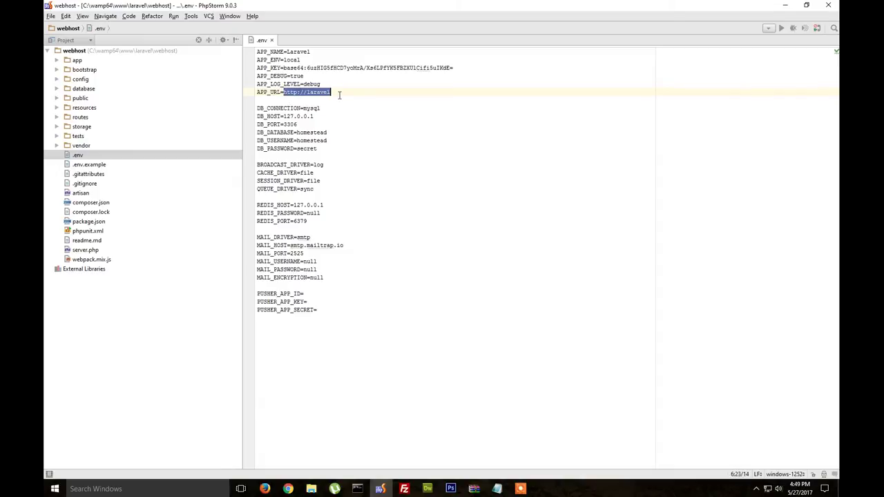
click(339, 94)
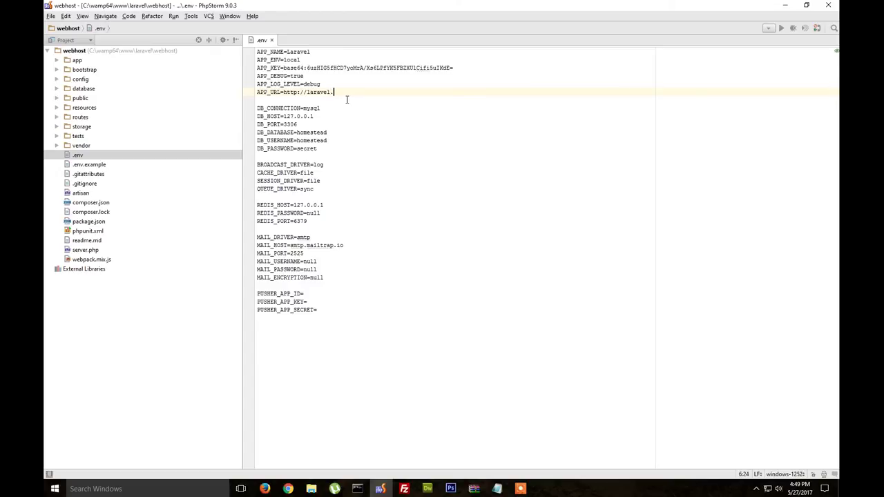
text(.oculusriftromania.info)
click(54, 17)
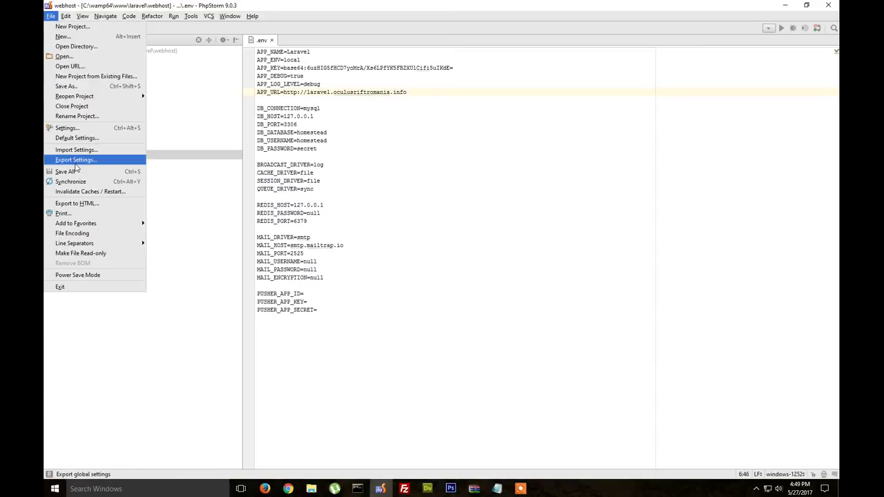
click(66, 171)
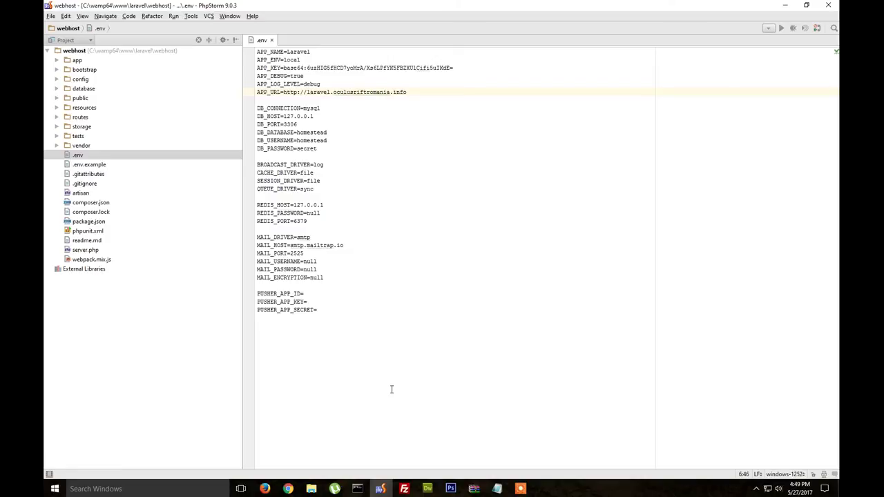
Switch to FileZilla and browse the local site to C:\wamp64\www\laravel\webhost
click(404, 488)
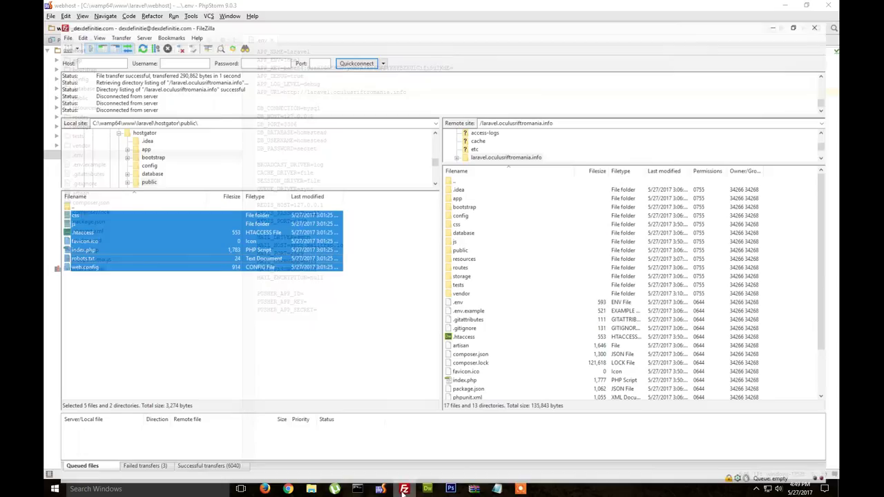
click(365, 292)
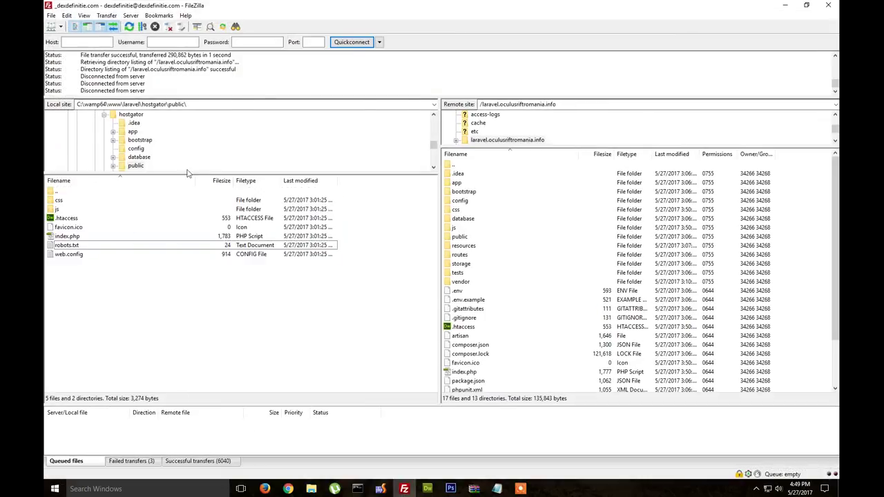
scroll(165, 131, up, 1)
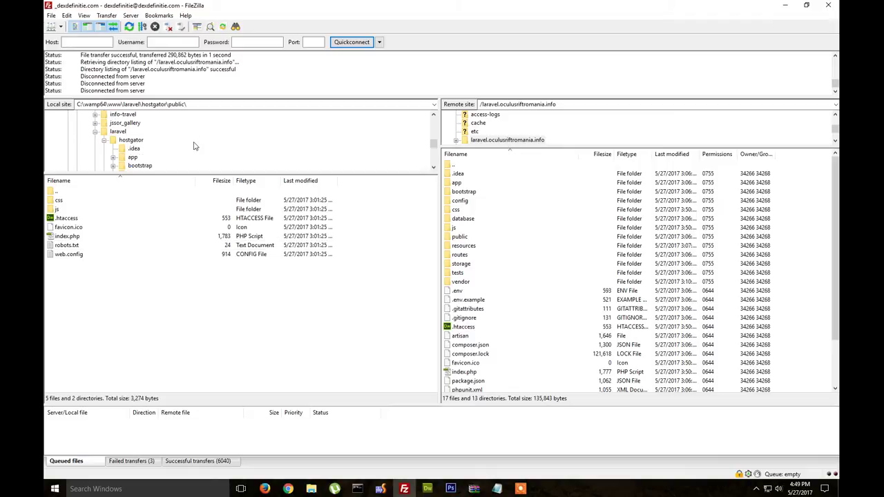
scroll(195, 145, down, 4)
scroll(194, 145, down, 1)
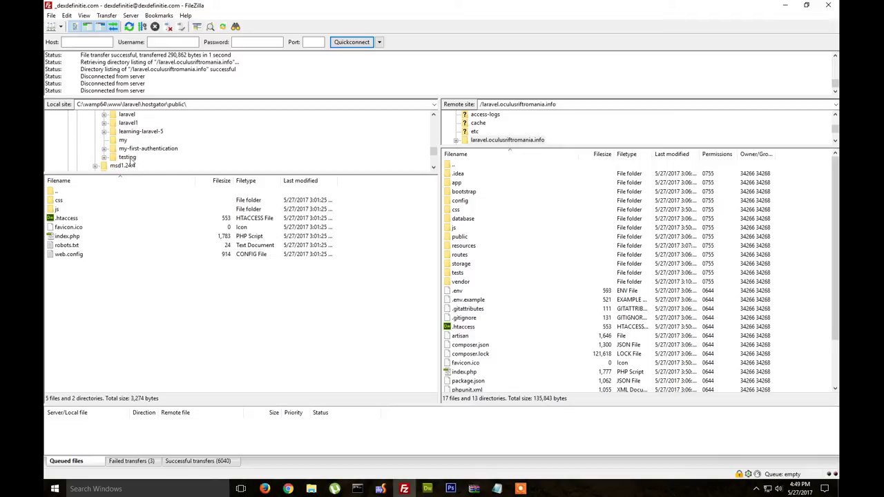
scroll(177, 141, up, 1)
scroll(175, 138, down, 1)
scroll(177, 137, up, 2)
right_click(207, 134)
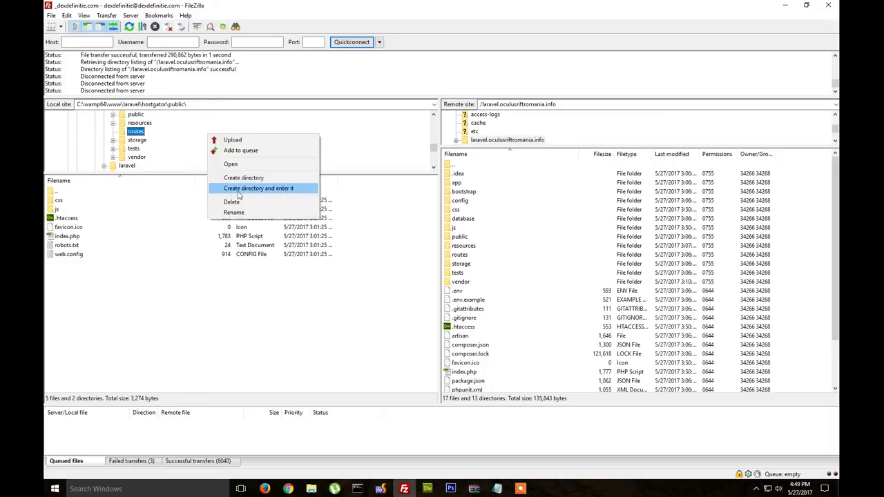
click(197, 126)
scroll(195, 142, up, 3)
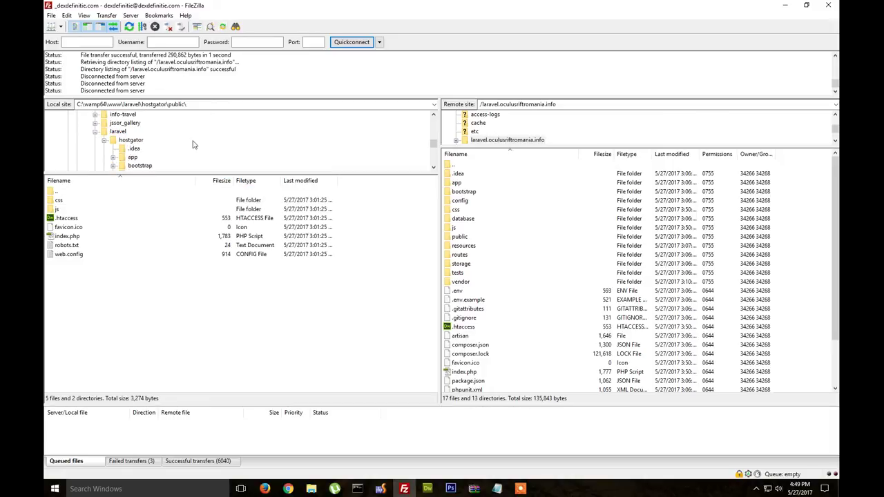
click(119, 126)
click(119, 132)
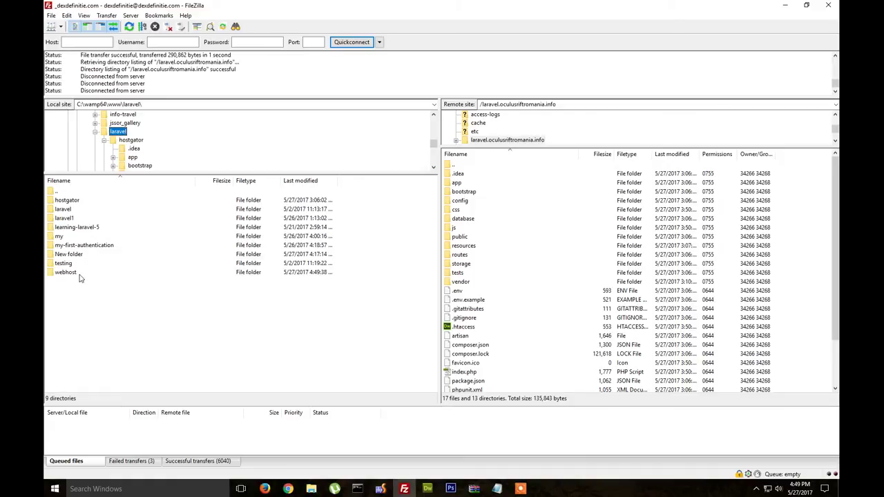
double_click(81, 274)
Examine the local webhost files and its public folder contents, along with the .env file and public folder on the remote site
click(76, 200)
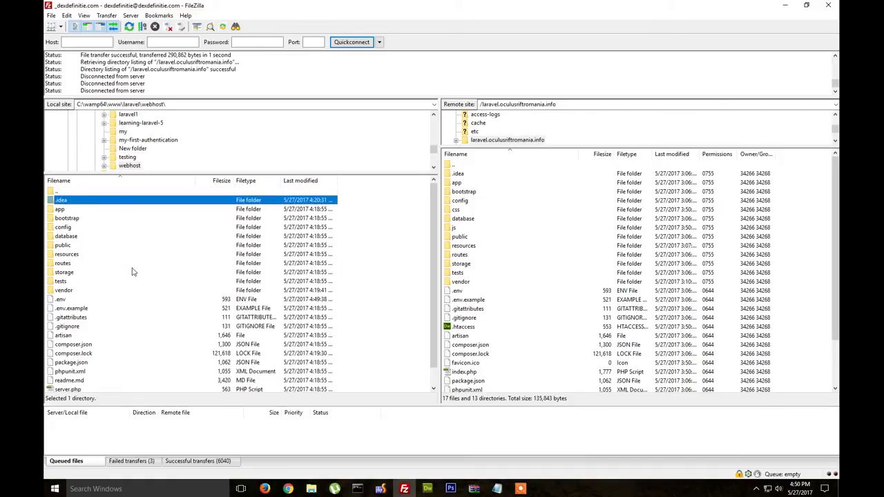
scroll(135, 270, down, 1)
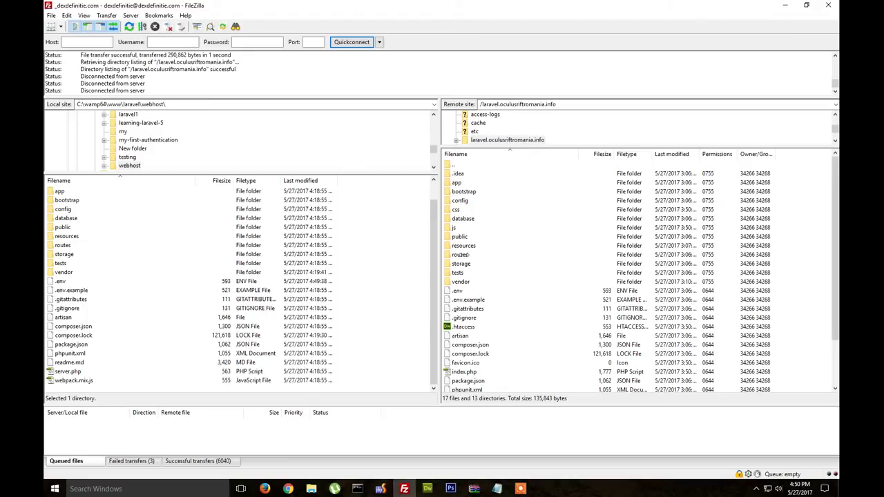
click(378, 251)
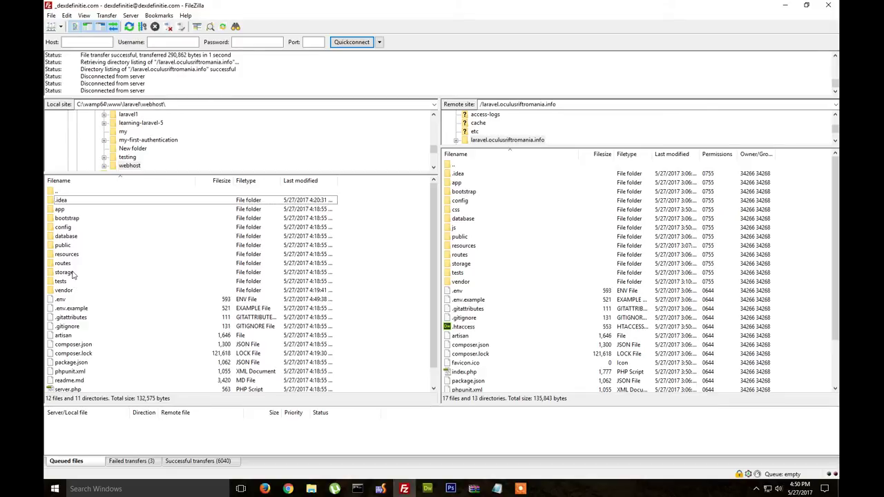
double_click(63, 245)
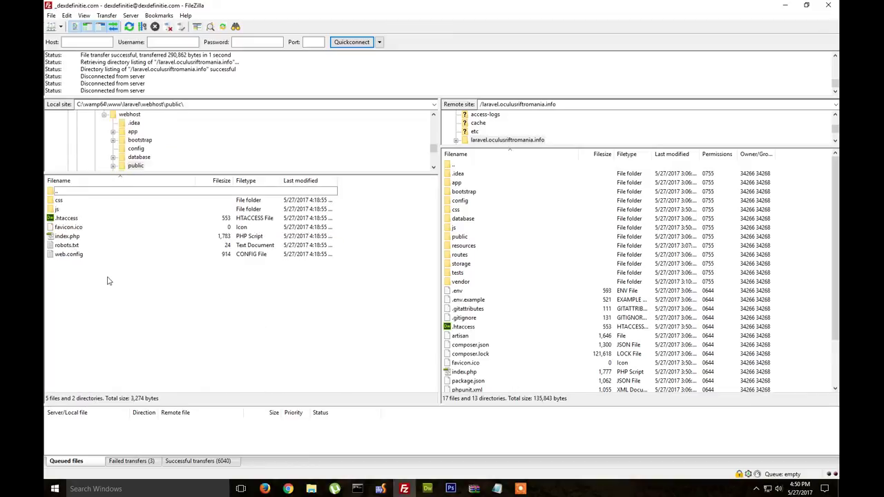
drag(107, 277, 61, 197)
right_click(116, 223)
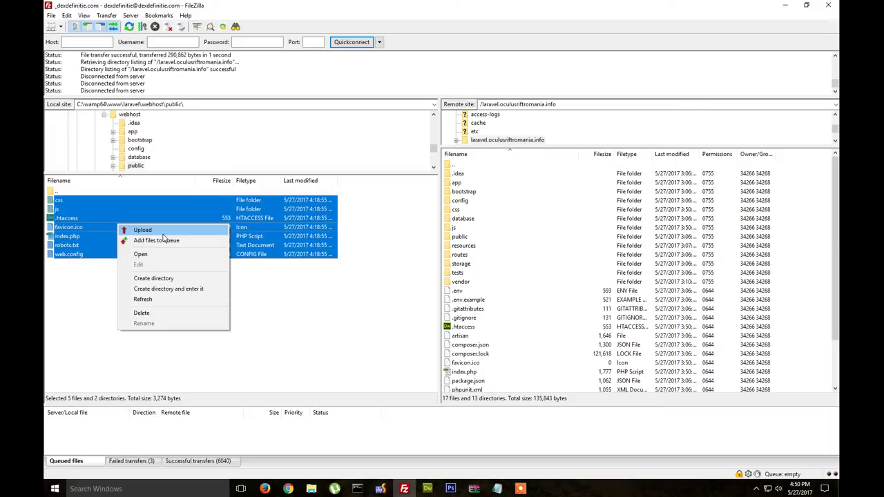
click(340, 318)
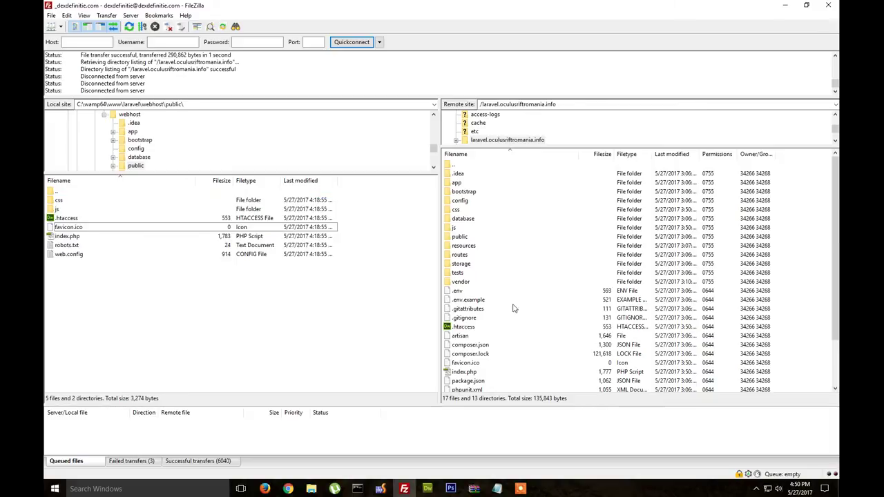
click(484, 293)
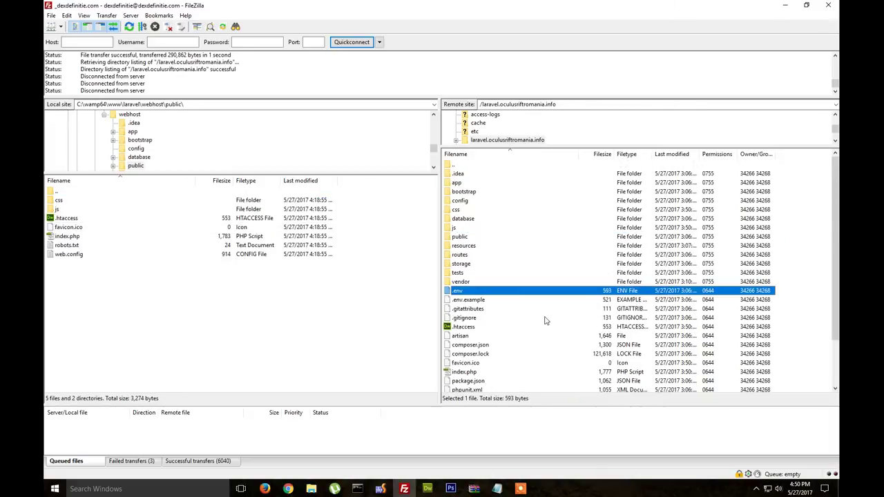
click(822, 299)
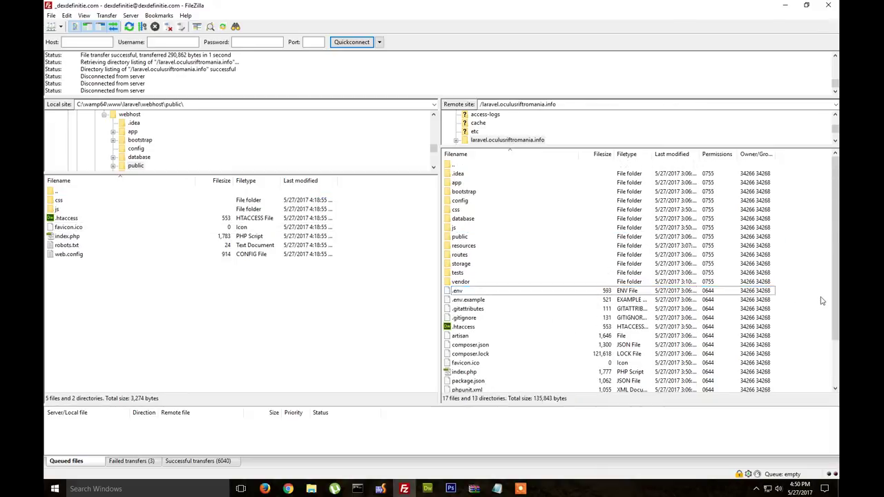
click(468, 239)
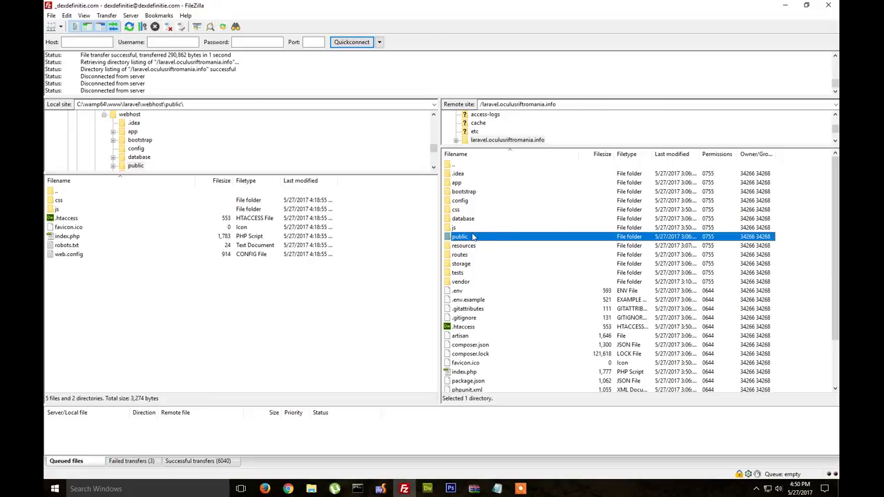
Switch to PhpStorm and open index.php from the project's public folder
click(382, 490)
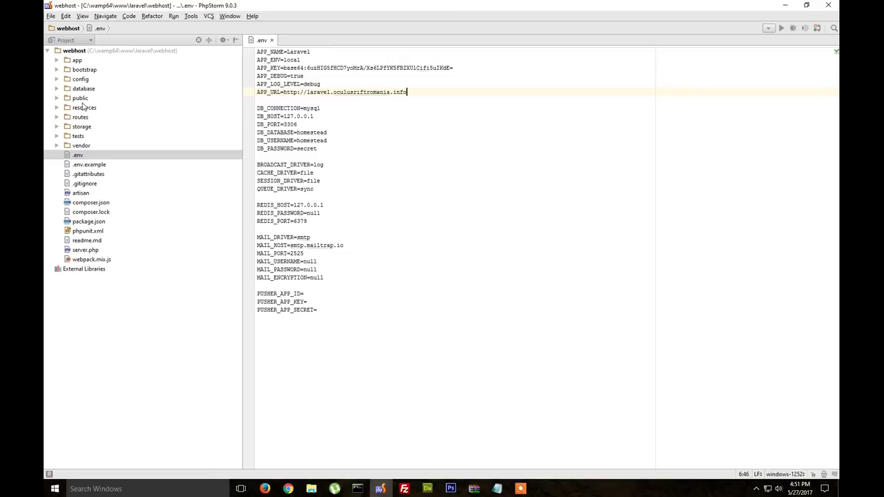
click(404, 489)
click(381, 489)
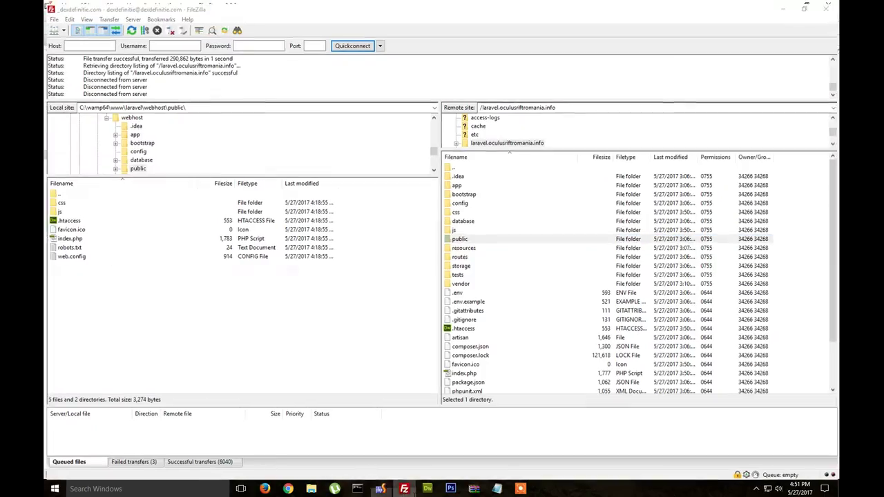
double_click(85, 100)
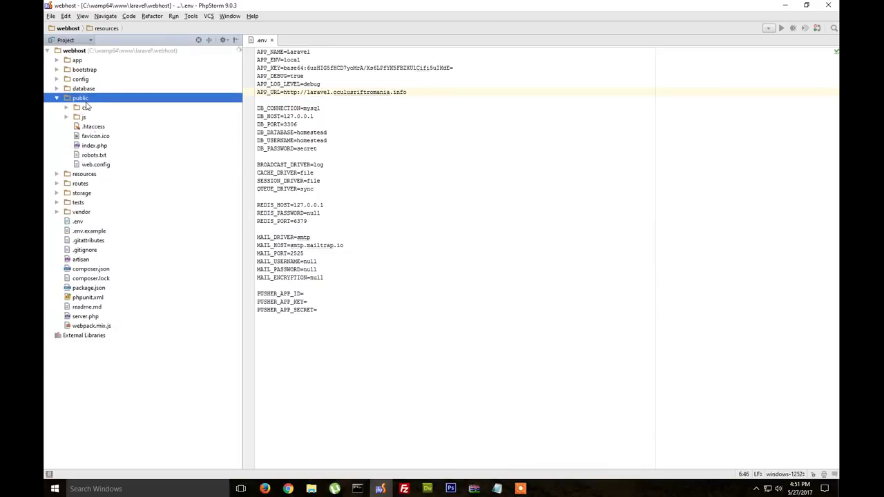
double_click(94, 146)
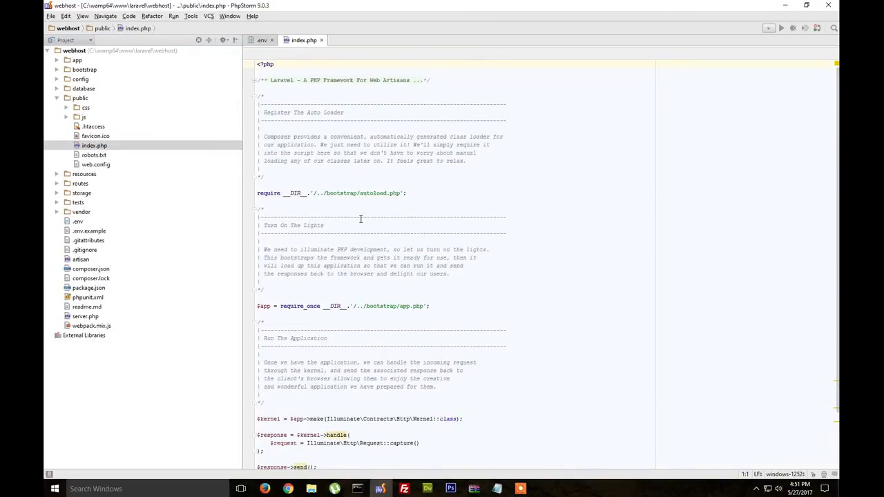
Remove the ../ from both require paths in index.php, making them '/bootstrap/autoload.php' and '/bootstrap/app.php'
drag(331, 199, 321, 201)
key(BackSpace)
click(367, 306)
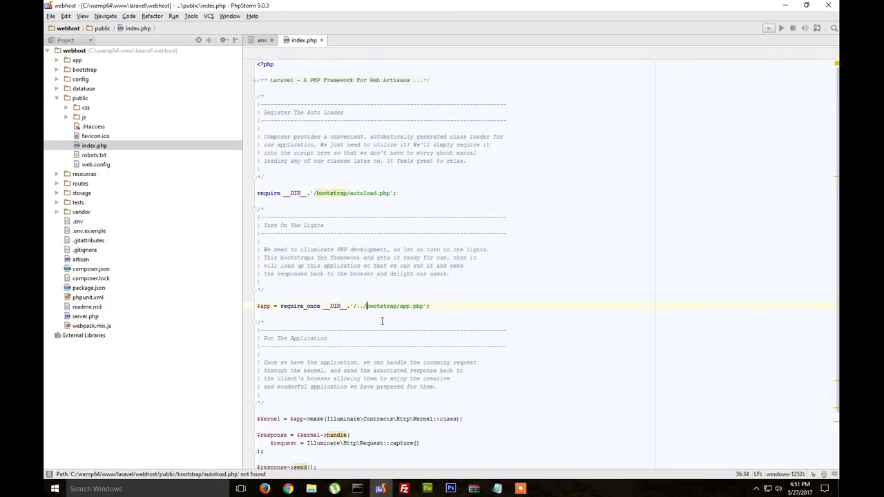
key(BackSpace)
key(BackSpace)
key(BackSpace)
Save all modified project files, including the edited index.php
click(49, 15)
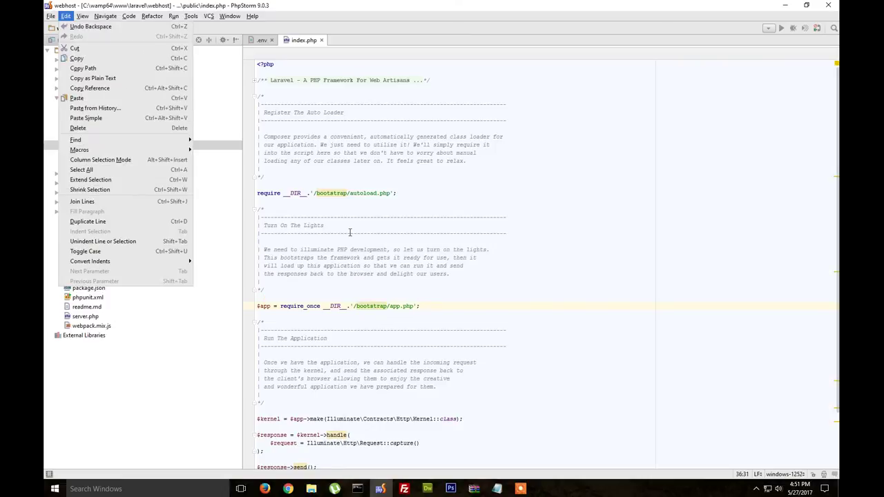
click(375, 251)
mouse_move(322, 201)
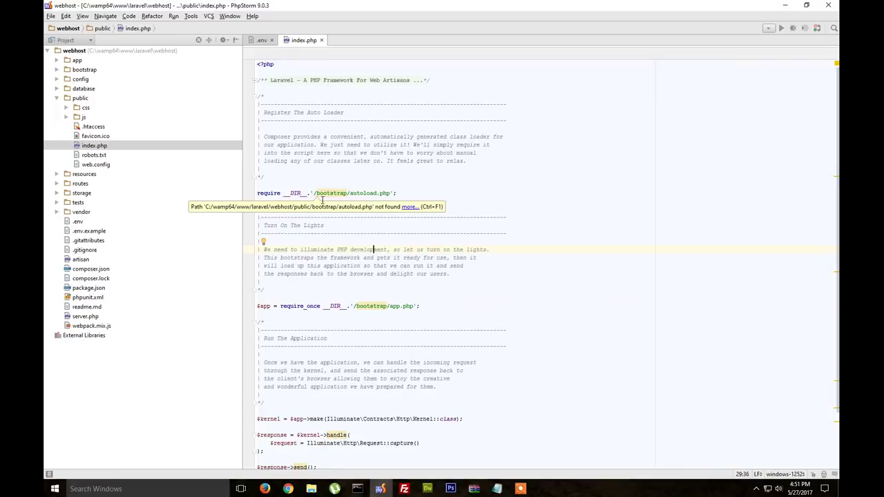
key(shift+F2)
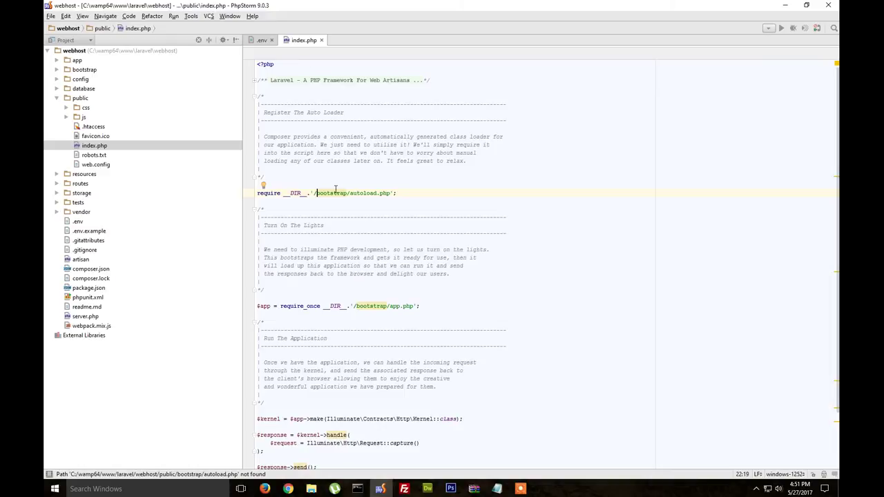
click(51, 16)
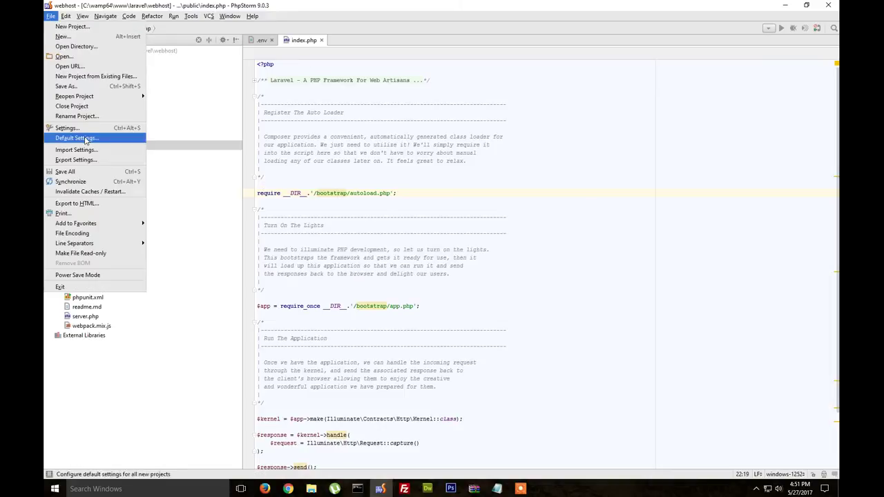
click(91, 173)
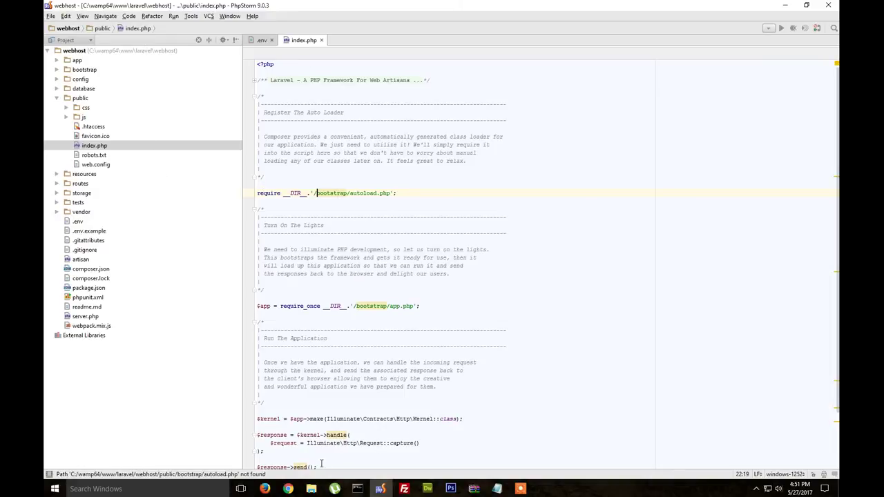
Switch to Firefox and check the Laravel welcome page at laravel.oculusriftromania.info
click(264, 489)
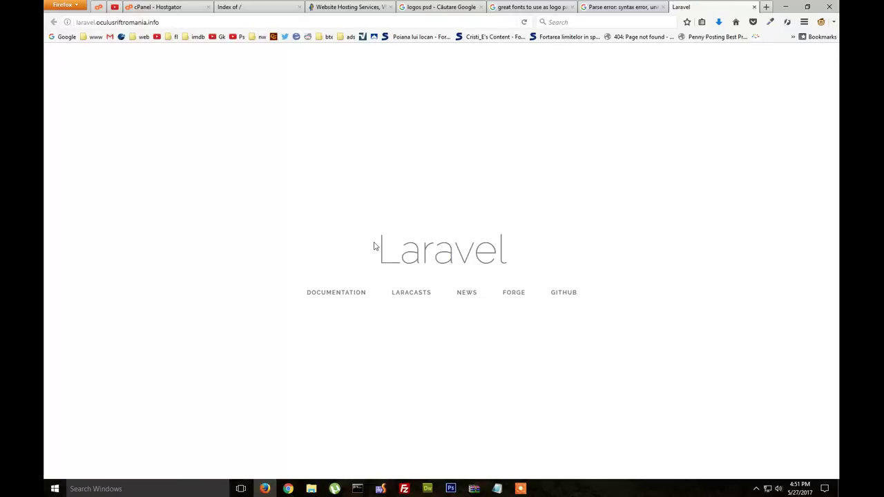
drag(373, 247, 558, 257)
click(582, 272)
drag(249, 231, 637, 296)
click(637, 296)
drag(379, 250, 616, 296)
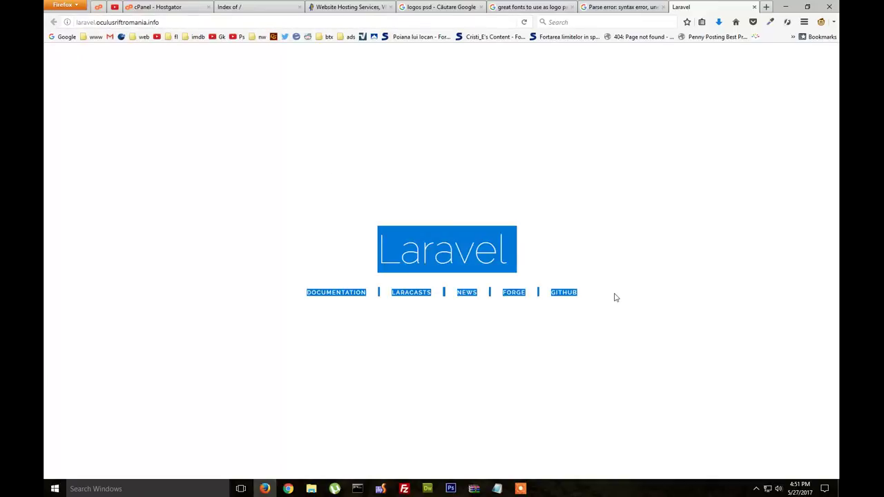
click(617, 298)
Compare the uploaded files on the remote site in FileZilla with the webhost project structure in PhpStorm
click(404, 489)
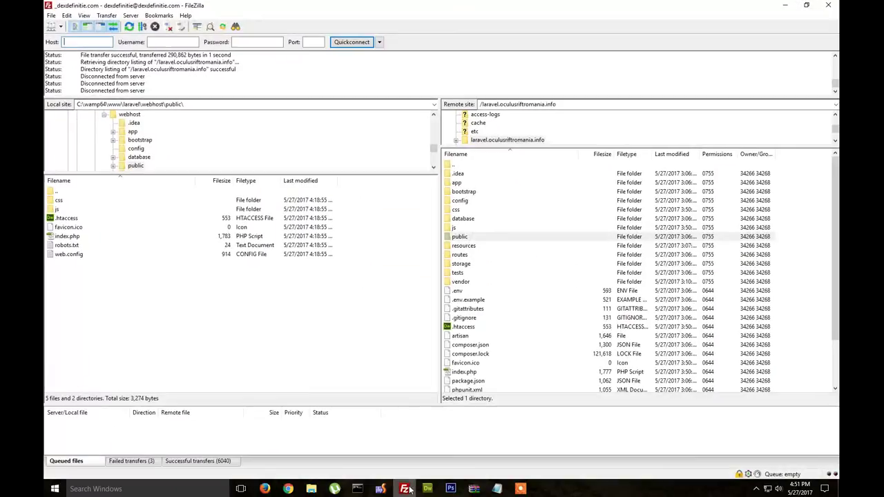
click(467, 228)
key(Tab)
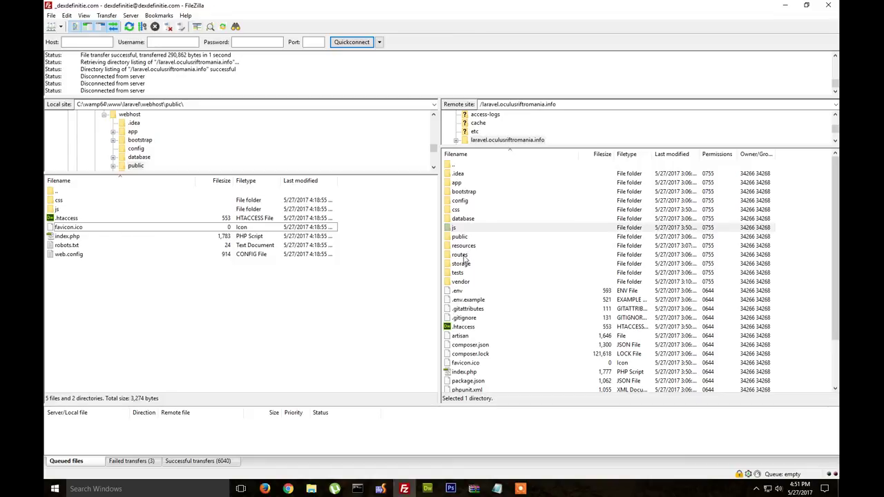
click(381, 489)
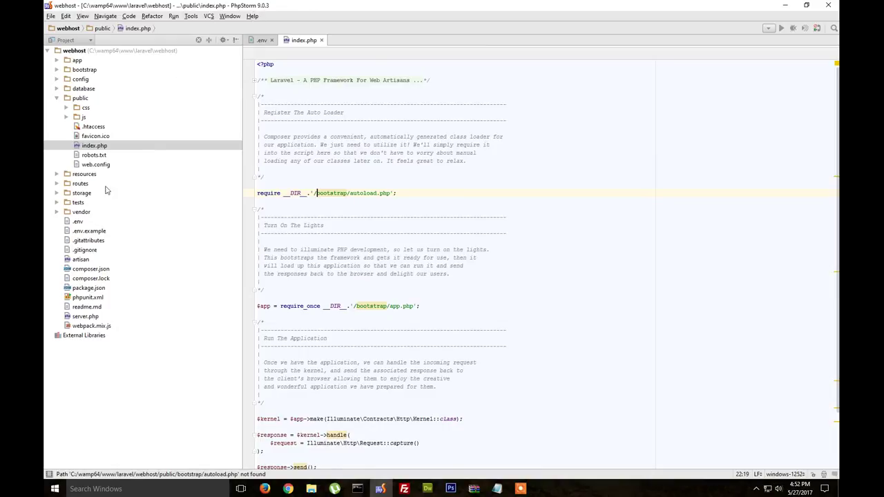
click(404, 489)
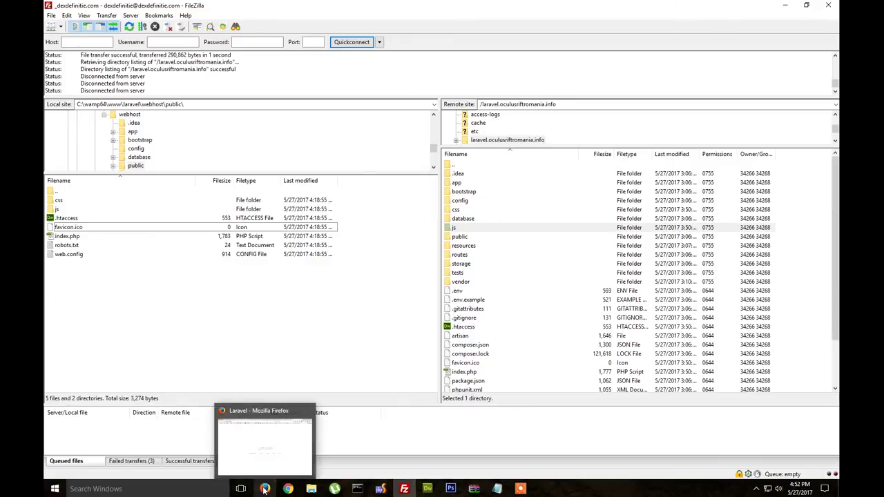
In Firefox, review the Google search about the unexpected 'class' (T_CLASS) parse error, then view the Laravel page again
click(265, 489)
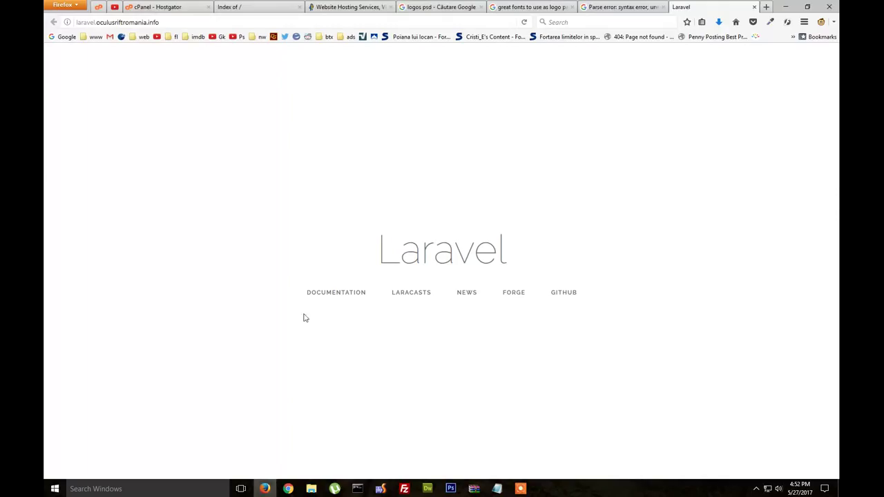
click(594, 8)
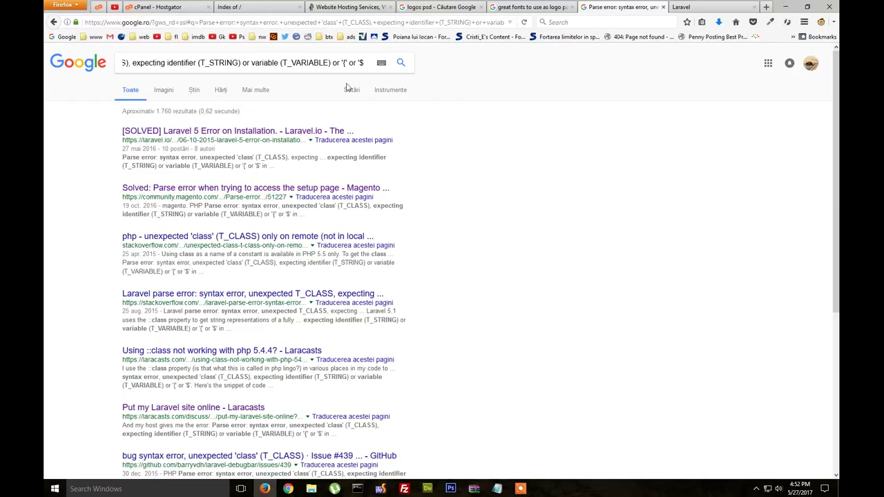
click(194, 72)
click(194, 72)
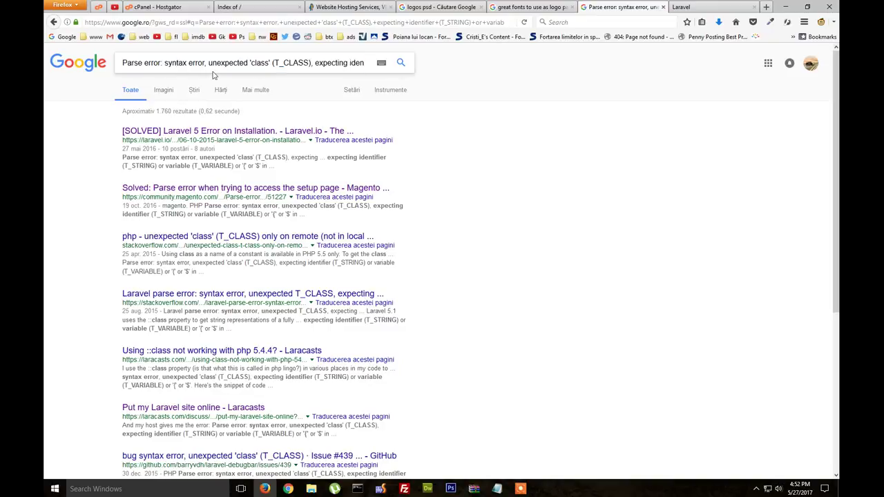
drag(224, 68, 367, 205)
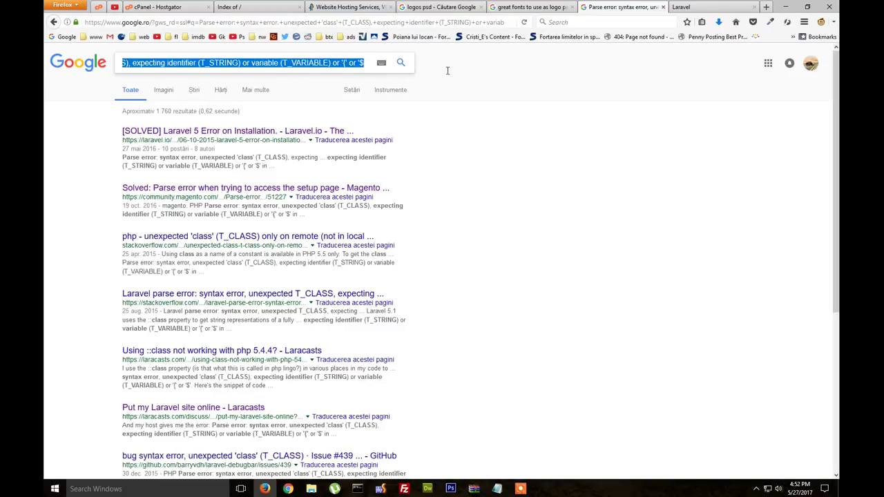
key(ctrl+Tab)
drag(321, 252, 625, 300)
click(651, 306)
Go to the HostGator cPanel PHPConfig page for the laravel.oculusriftromania.info folder
click(349, 7)
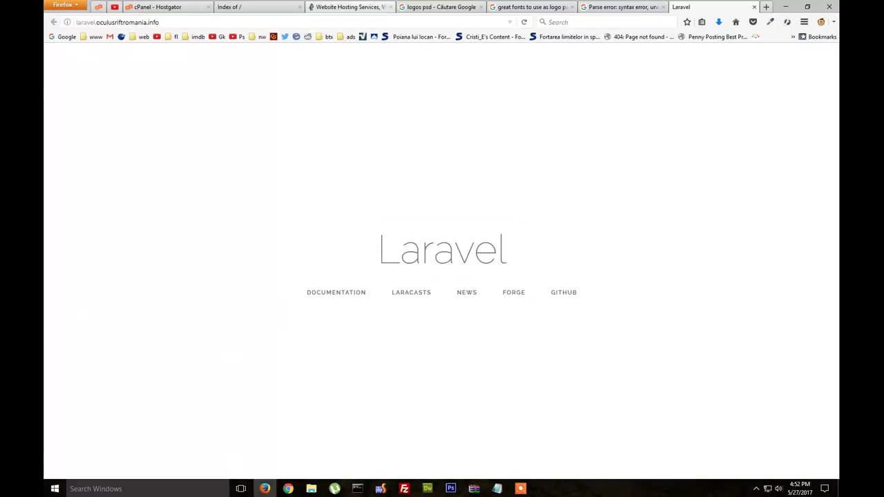
key(ctrl+shift+Tab)
key(ctrl+shift+Tab)
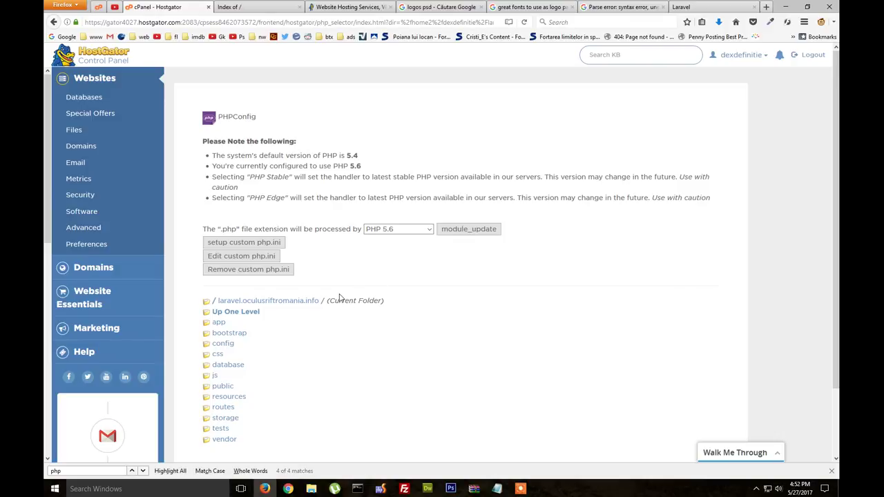
drag(220, 118, 275, 120)
click(273, 120)
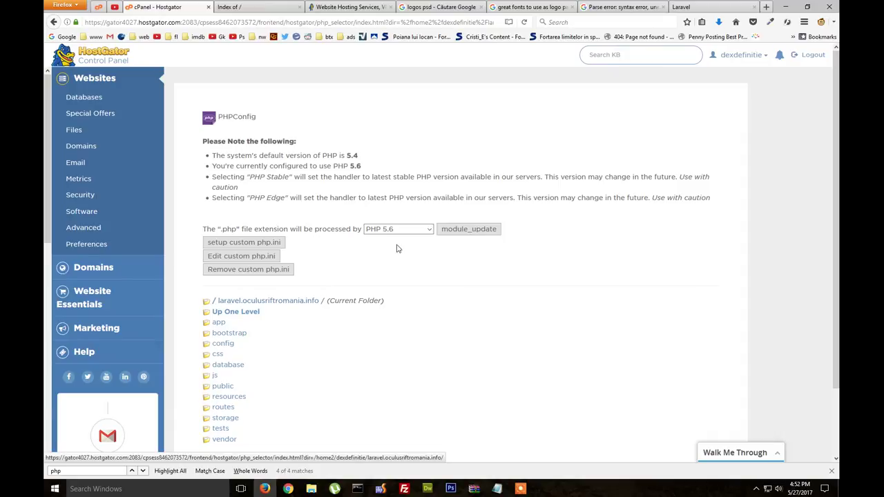
Examine the PHP versions offered for processing the .php file extension and keep PHP 5.6 selected
click(413, 229)
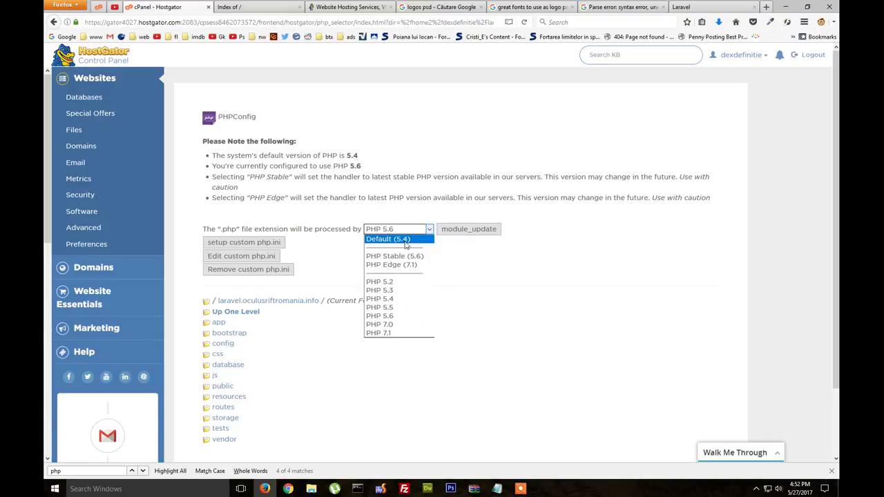
click(406, 245)
click(397, 230)
click(406, 317)
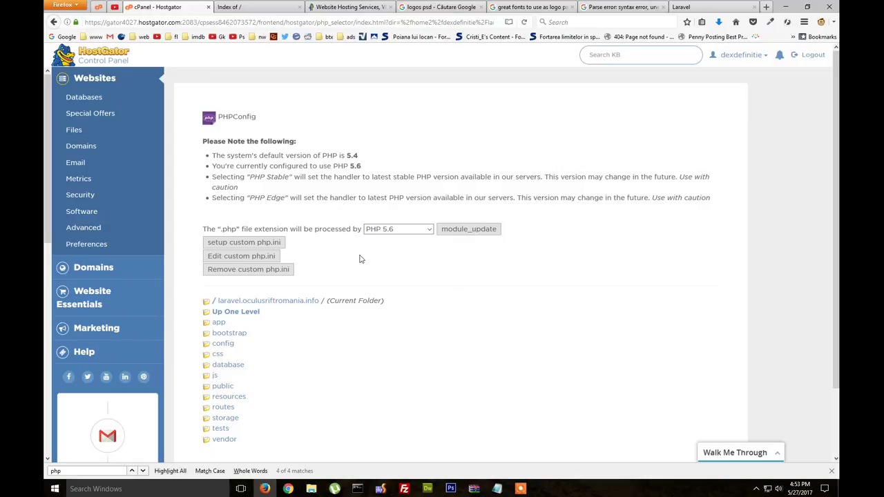
Return to the live Laravel site and examine the heading and links on its welcome page
click(704, 7)
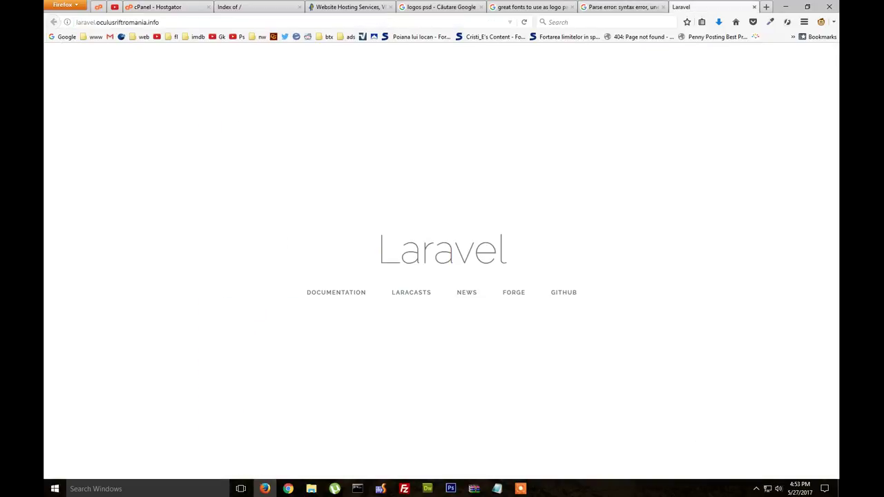
drag(369, 256, 603, 270)
click(655, 293)
drag(655, 293, 493, 277)
click(657, 296)
drag(327, 248, 666, 304)
click(635, 292)
click(317, 239)
click(665, 304)
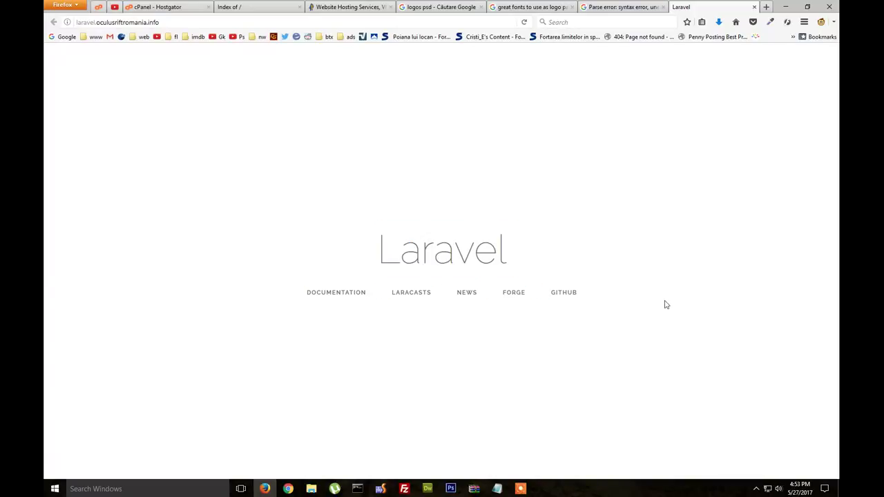